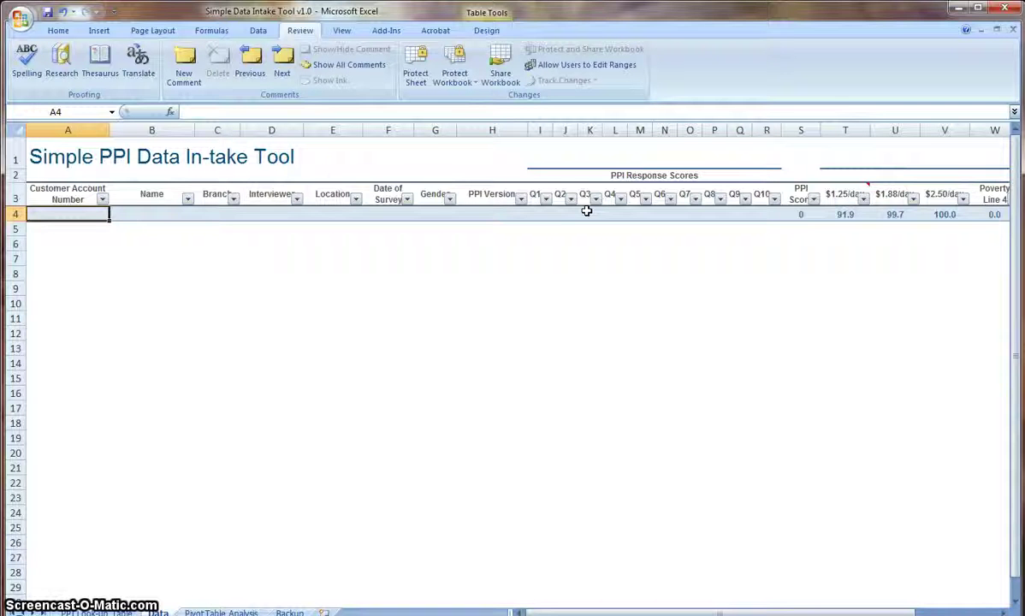
Delete the Location column and insert a fresh blank column E headed 'Location'.
click(333, 193)
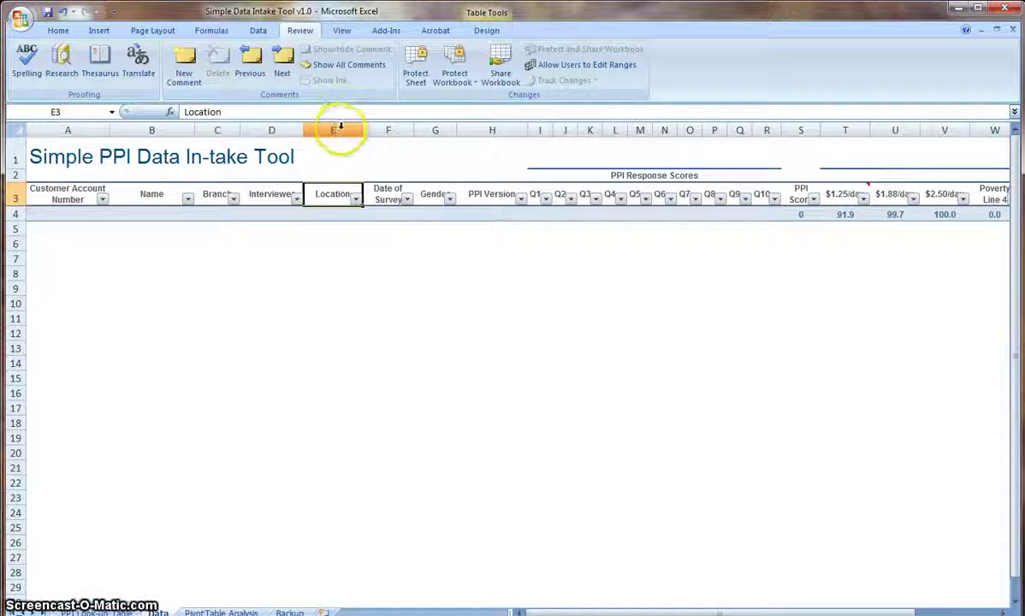
right_click(335, 129)
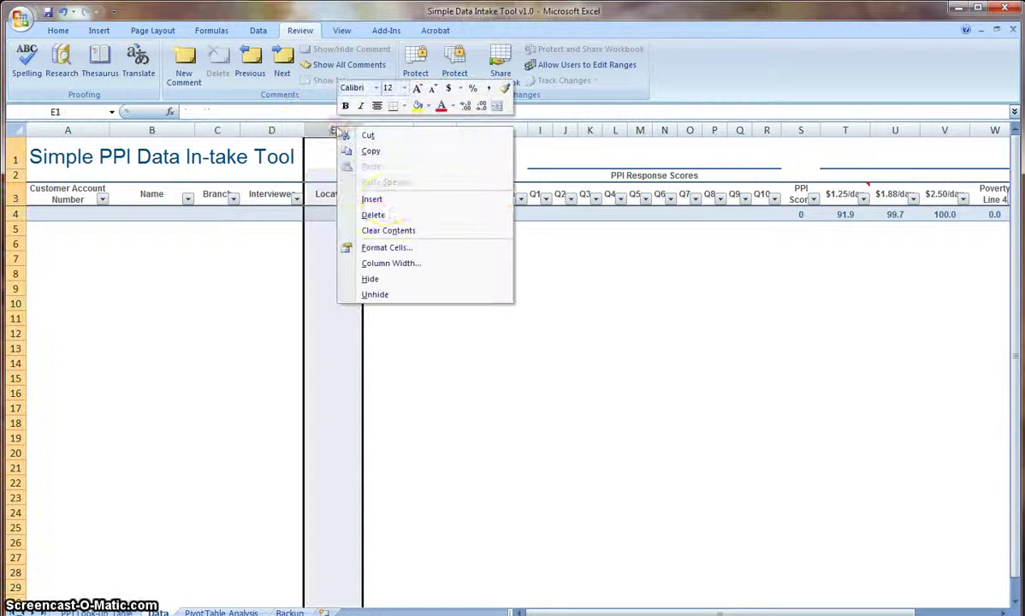
click(391, 221)
click(386, 243)
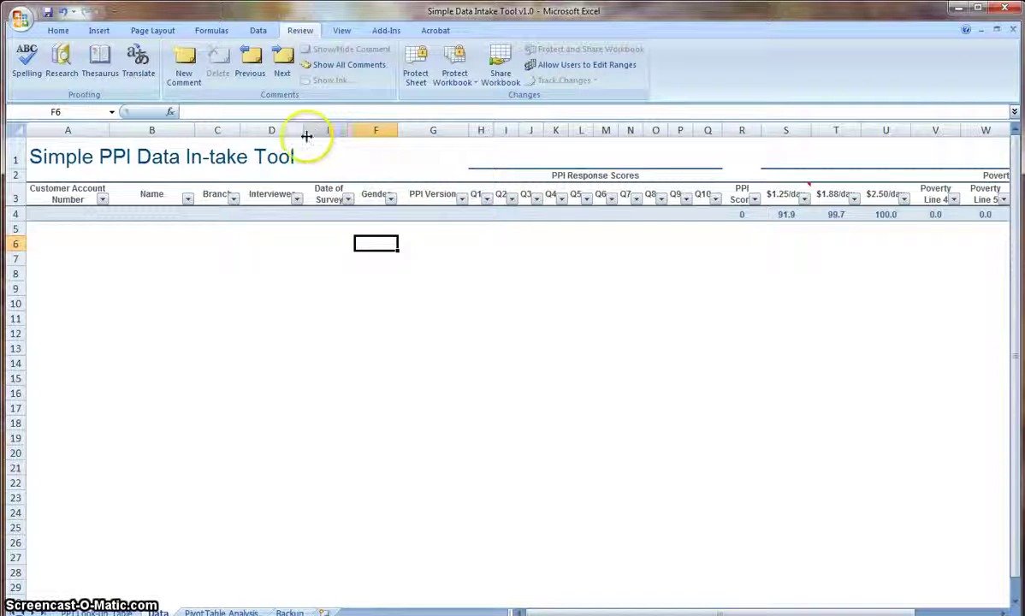
right_click(320, 130)
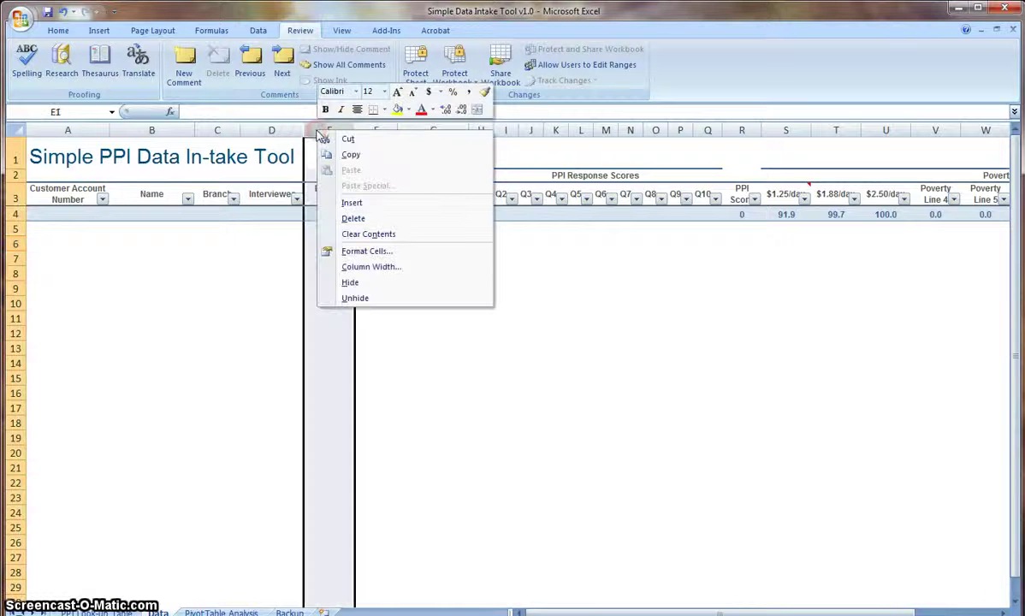
click(383, 205)
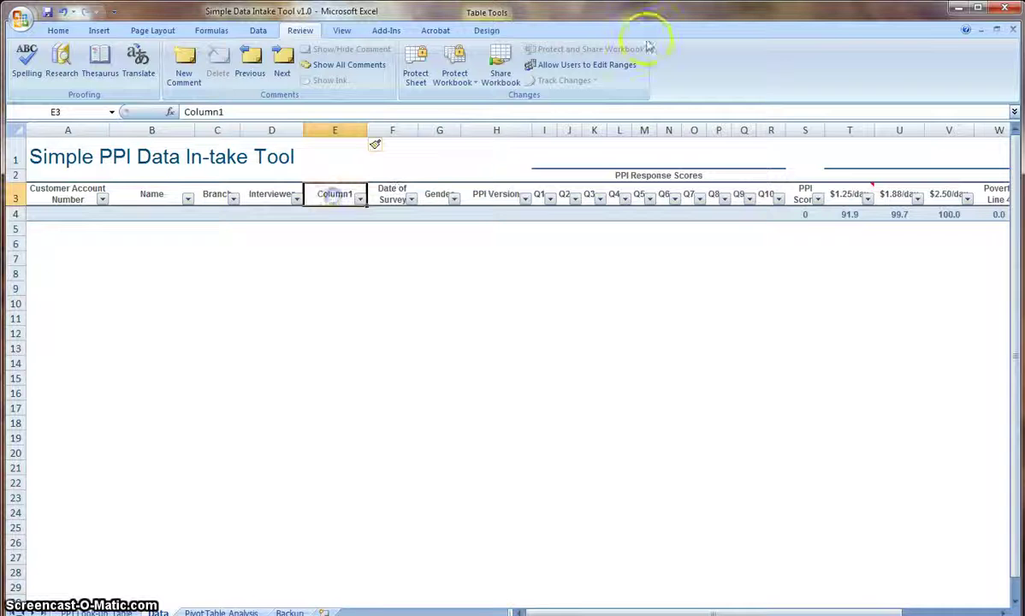
text(Location)
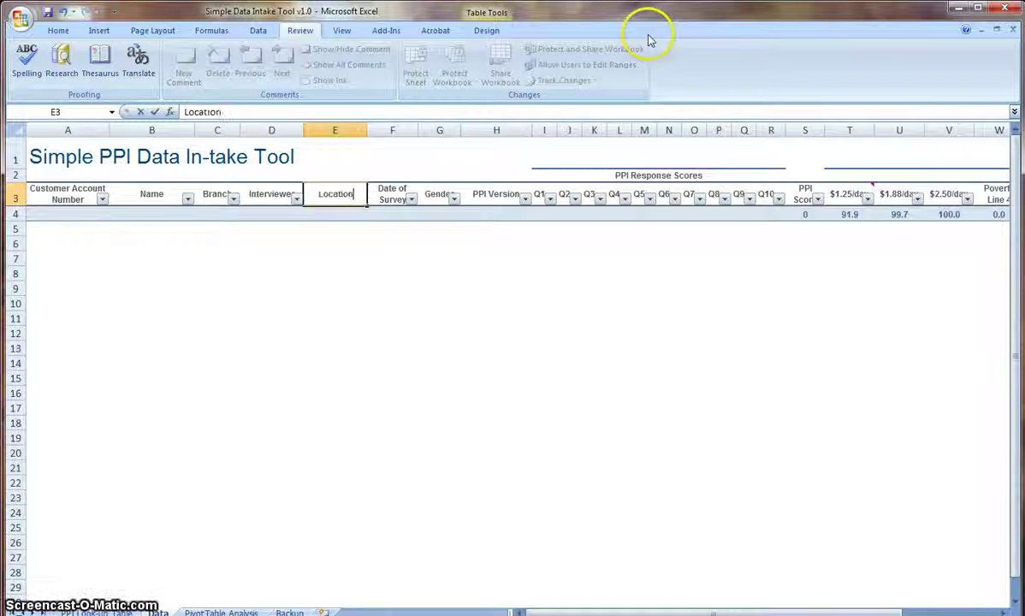
key(Return)
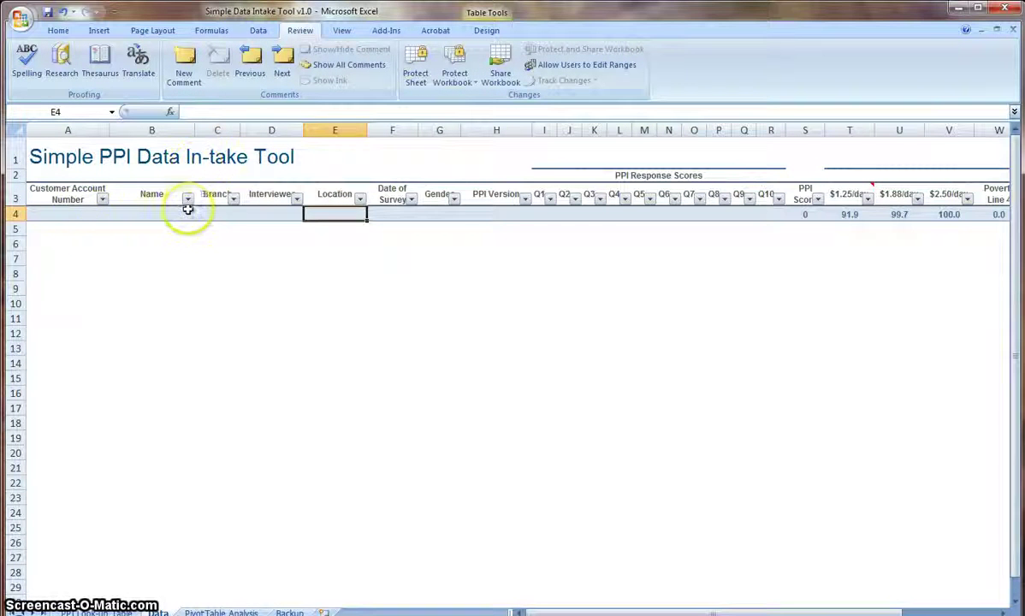
Enter the respondent's account number and full name in A4 and B4.
click(90, 214)
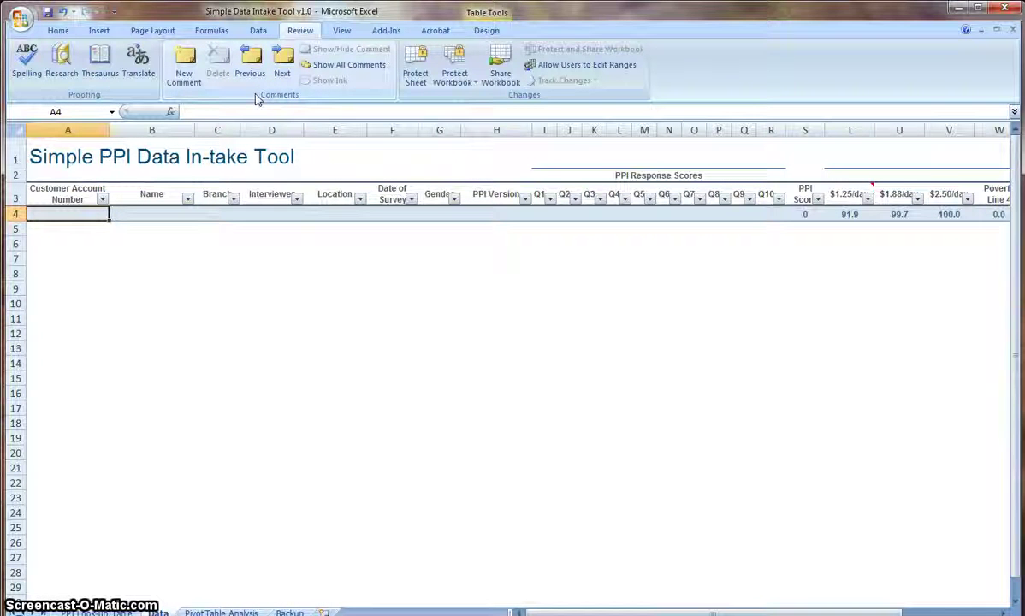
text(1)
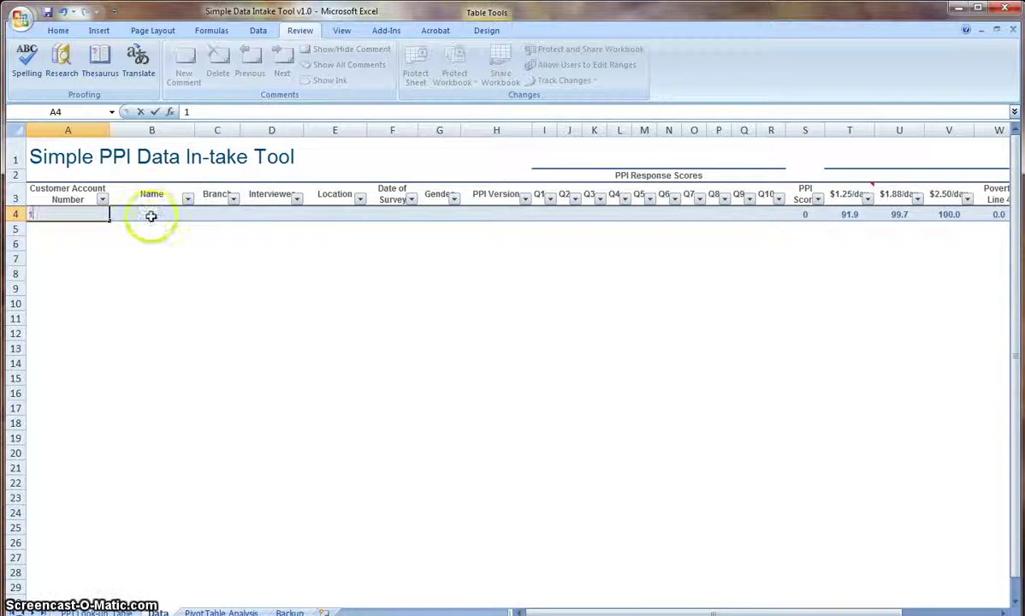
click(152, 213)
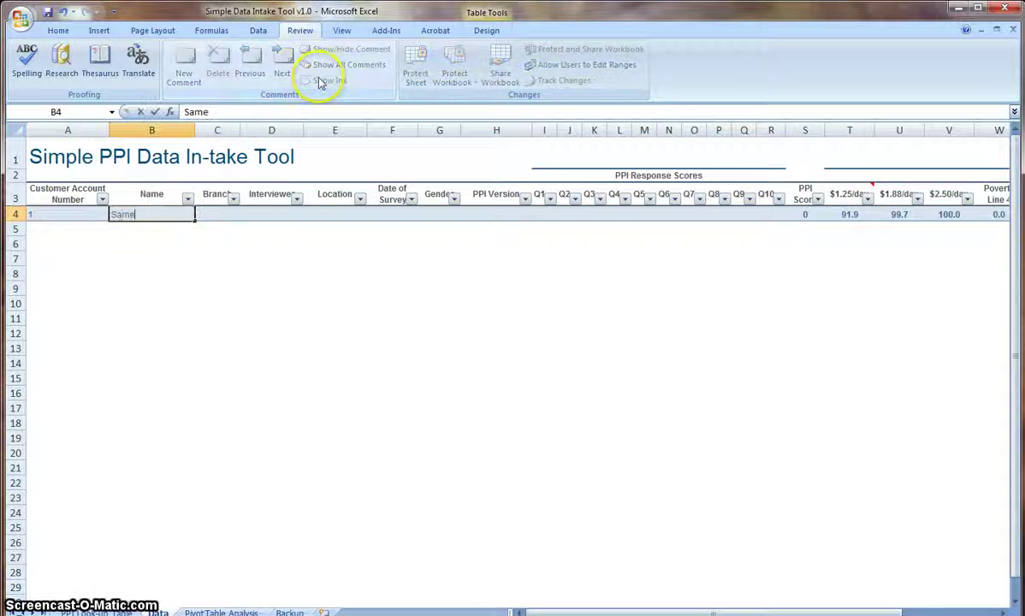
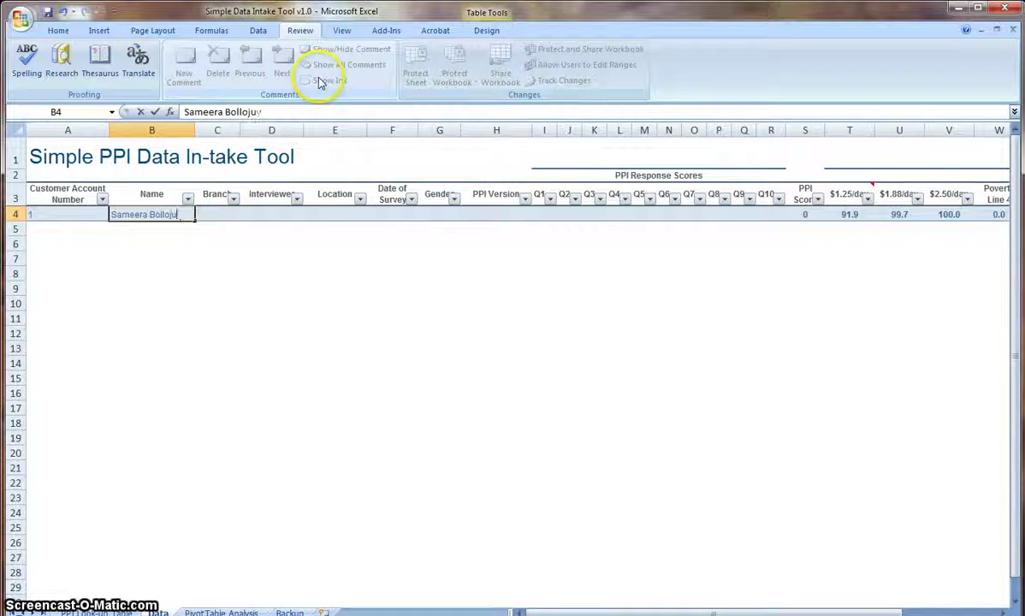
key(Tab)
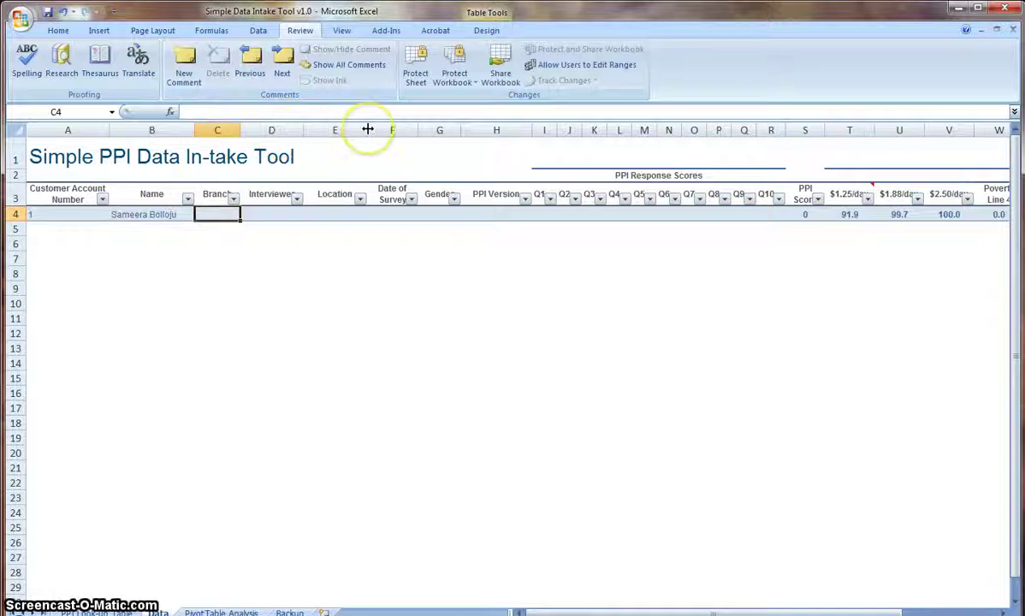
Fill in branch North, the interviewer's name, location Hyderabad, survey date 4/27/2015 and gender F.
text(North)
key(Tab)
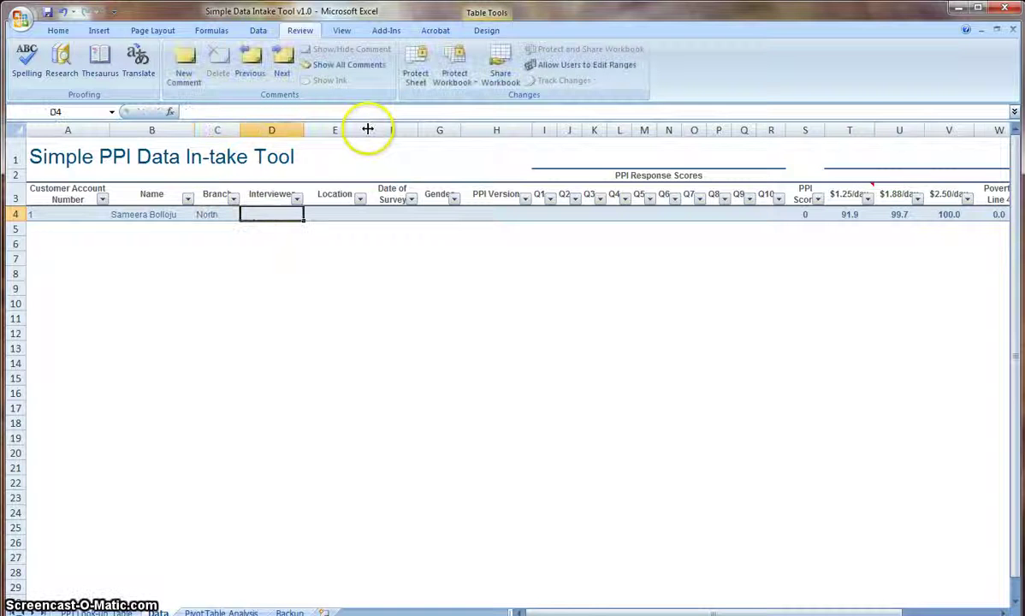
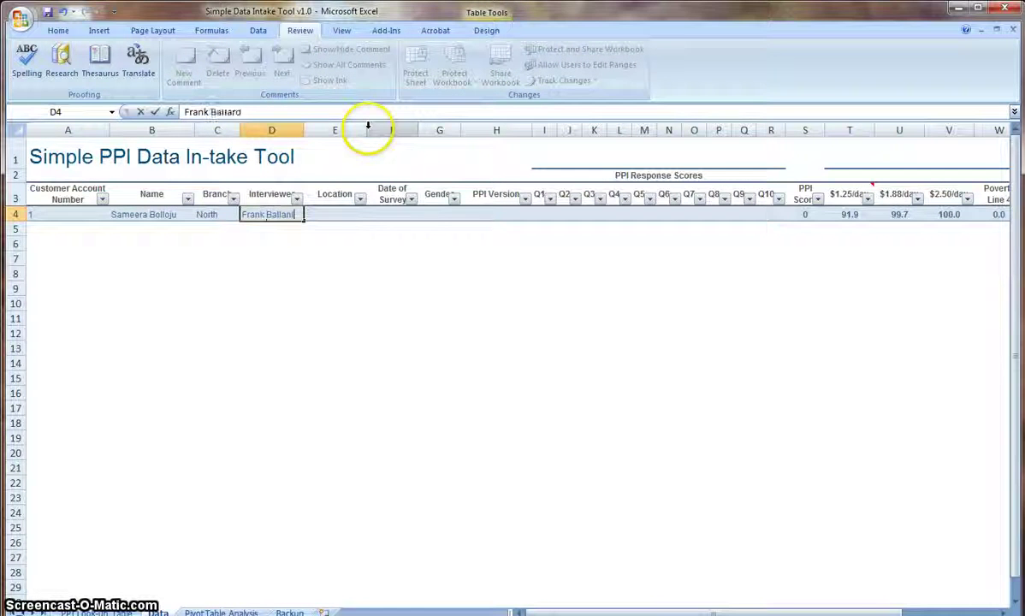
key(Tab)
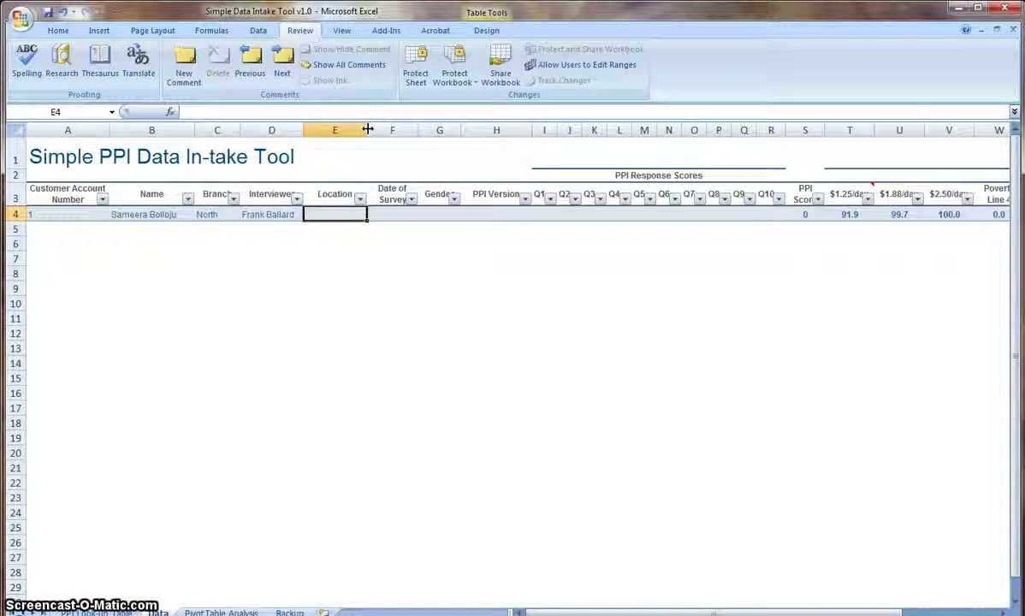
text(Hyderabad)
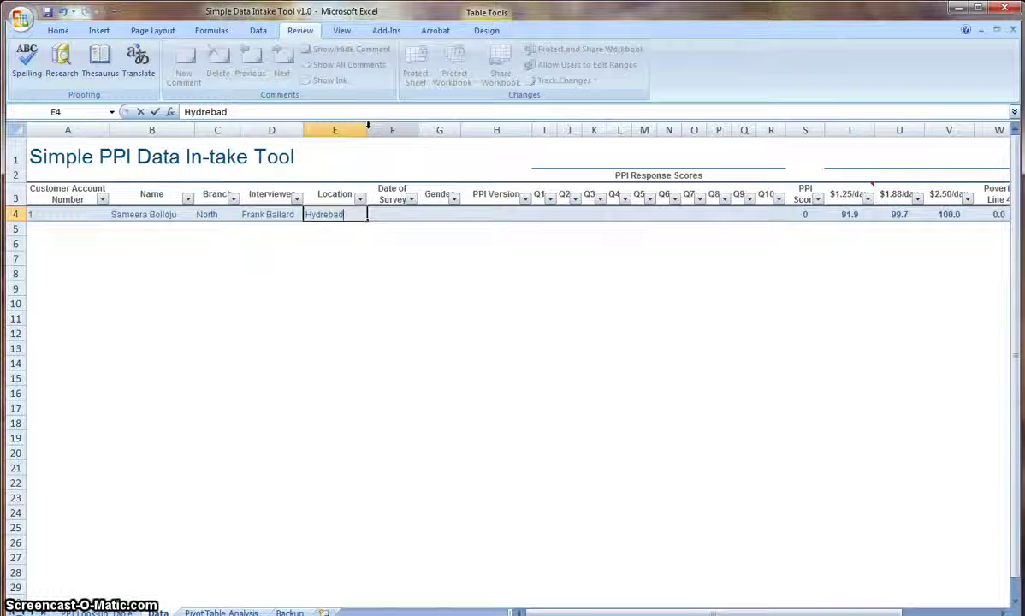
click(399, 214)
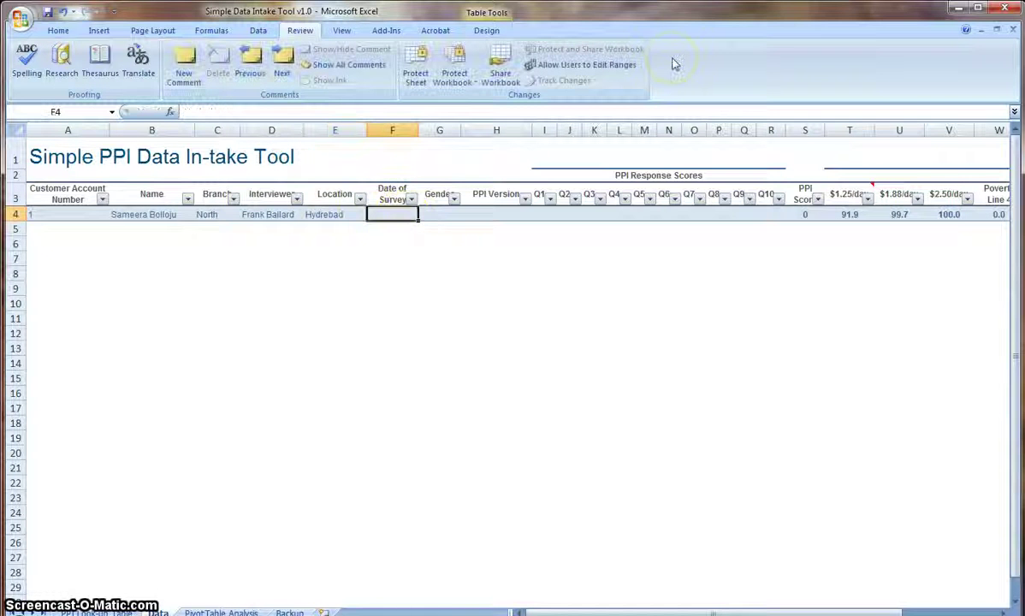
text(4/)
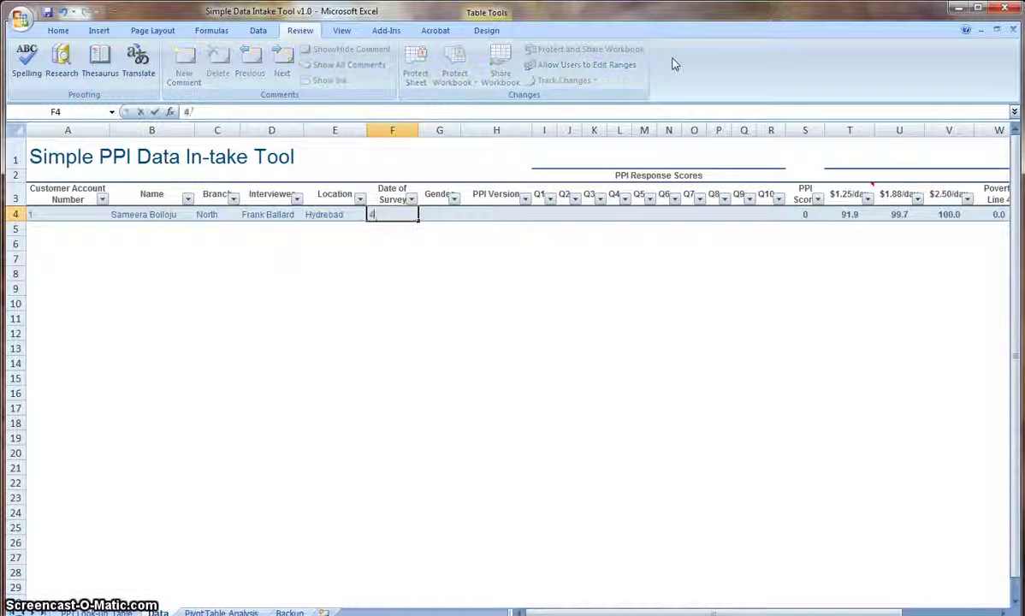
text(27/2015)
key(Tab)
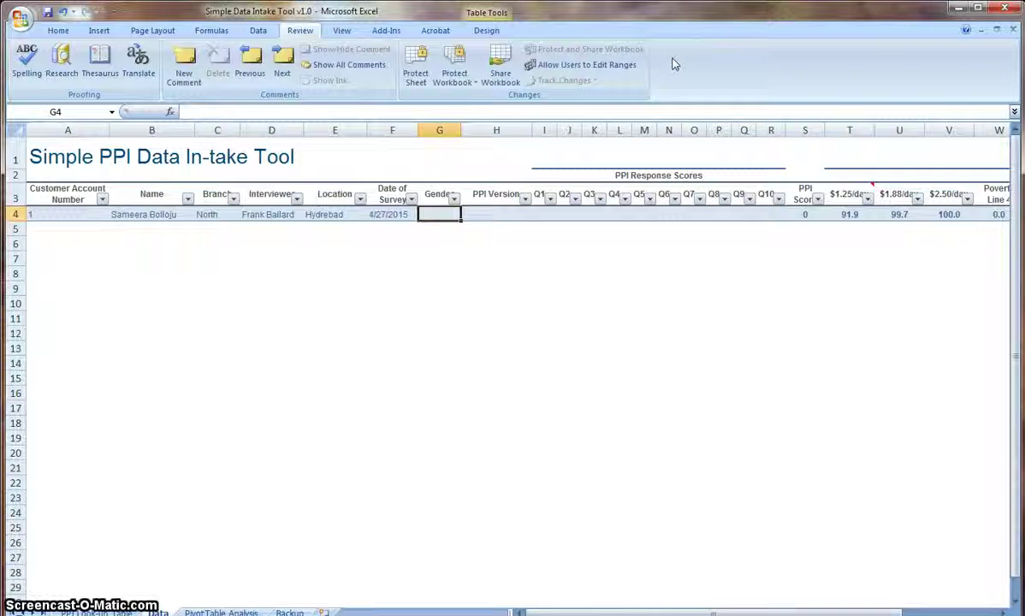
text(F)
key(Tab)
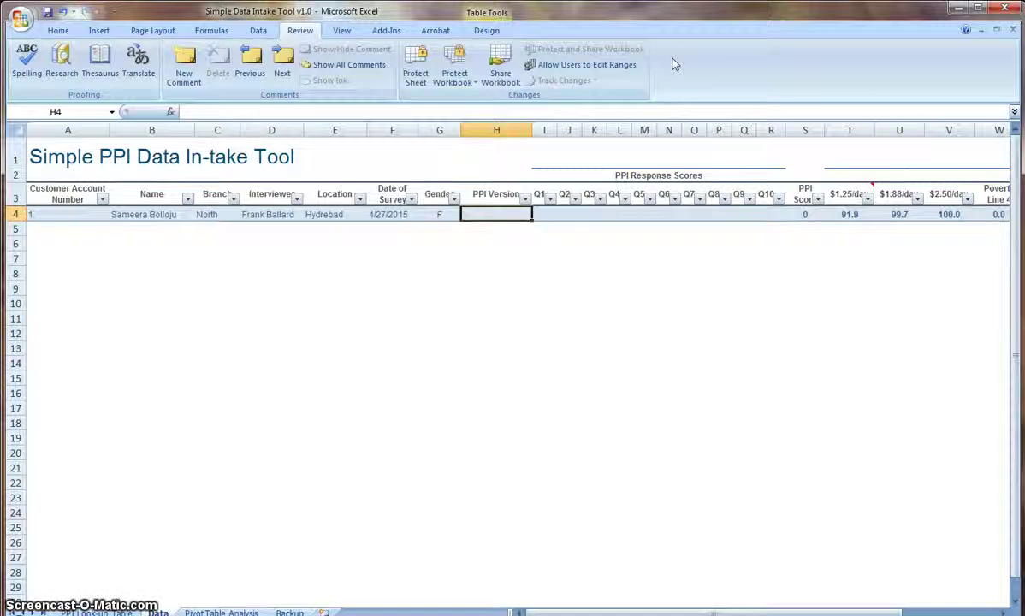
Record the respondent's PPI Version as India 2009 in H4.
text(India 2009)
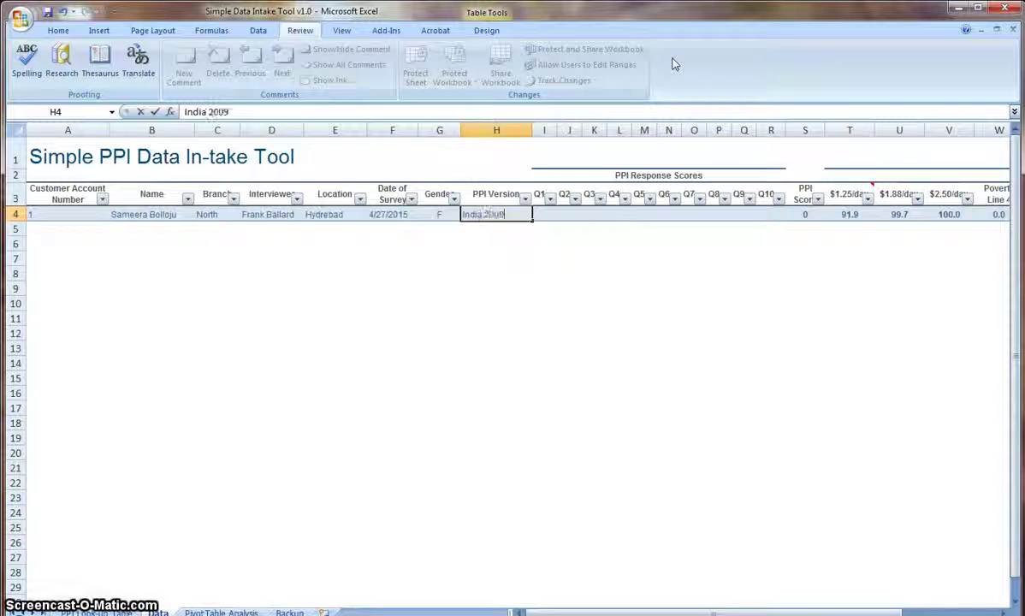
key(Return)
key(Up)
key(Right)
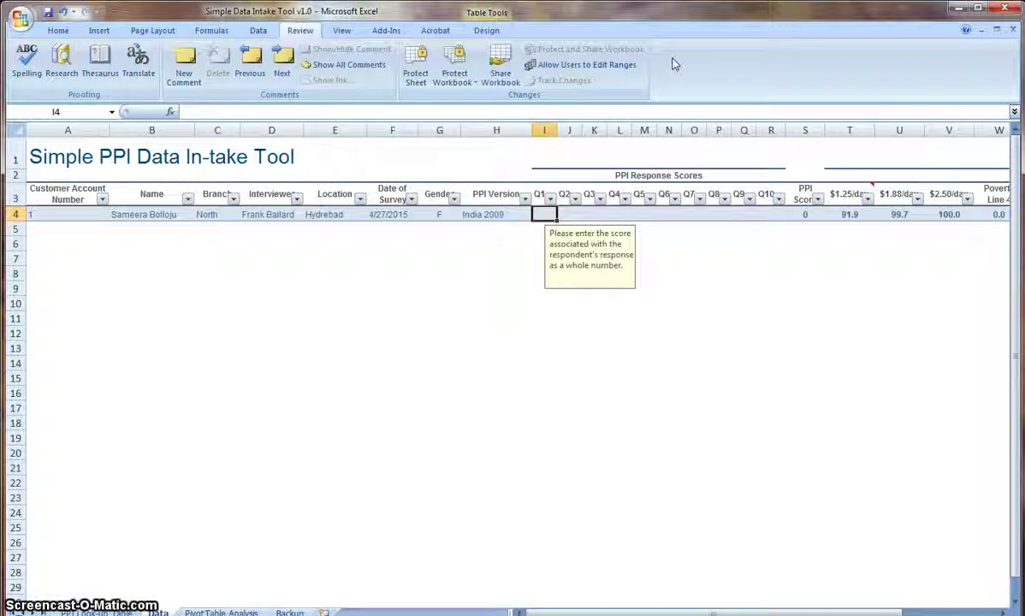
Enter the Q1–Q10 scores 4, 4, 5, 23, 3, 3, 6, 4, 3, 4 across row 4.
key(Right)
key(Right)
key(Right)
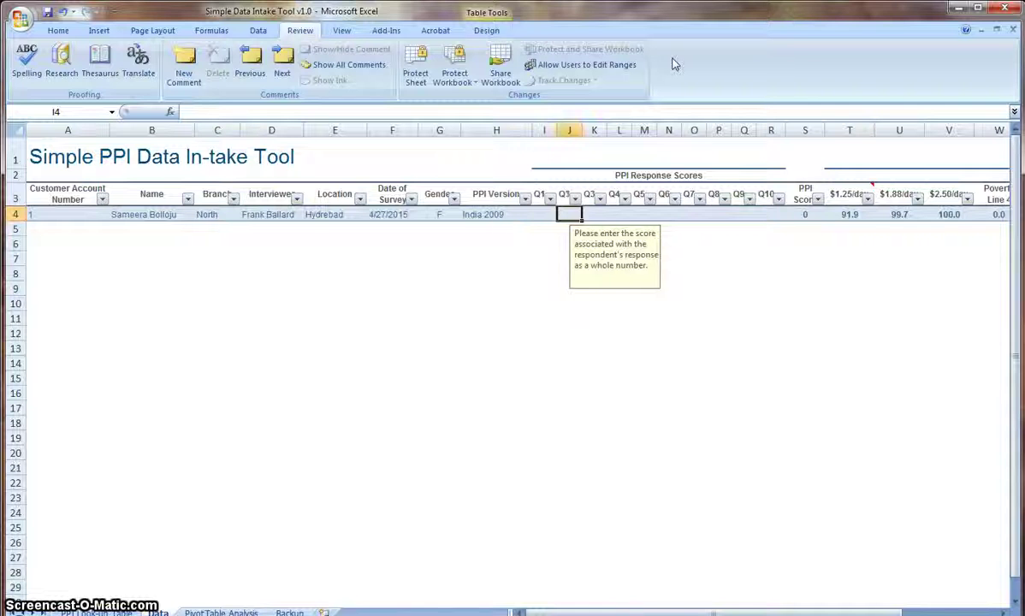
key(Right)
key(Right)
key(Right)
key(Right)
key(Right)
key(Right)
key(Right)
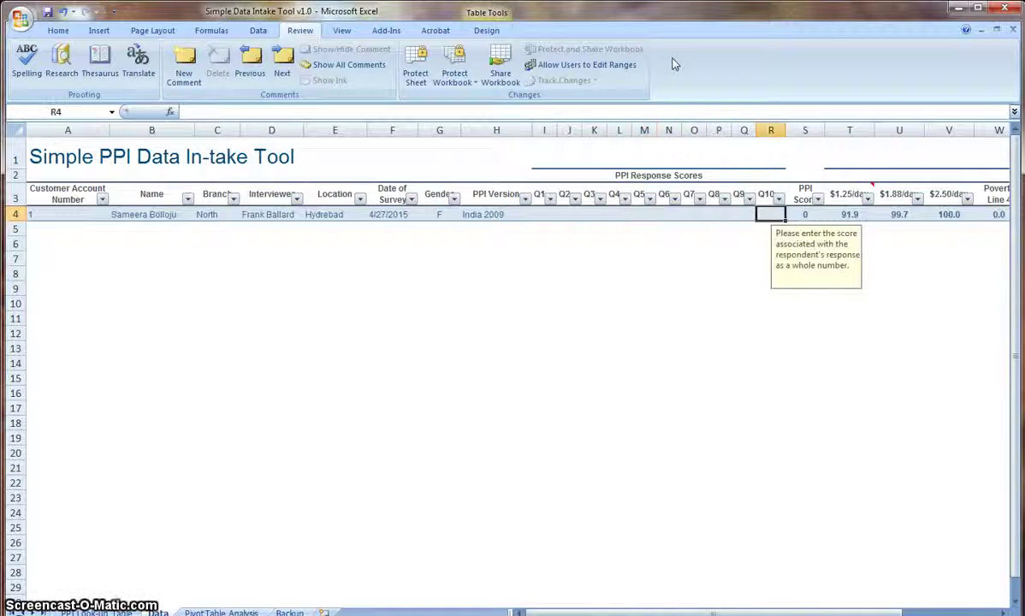
key(Left)
key(Left)
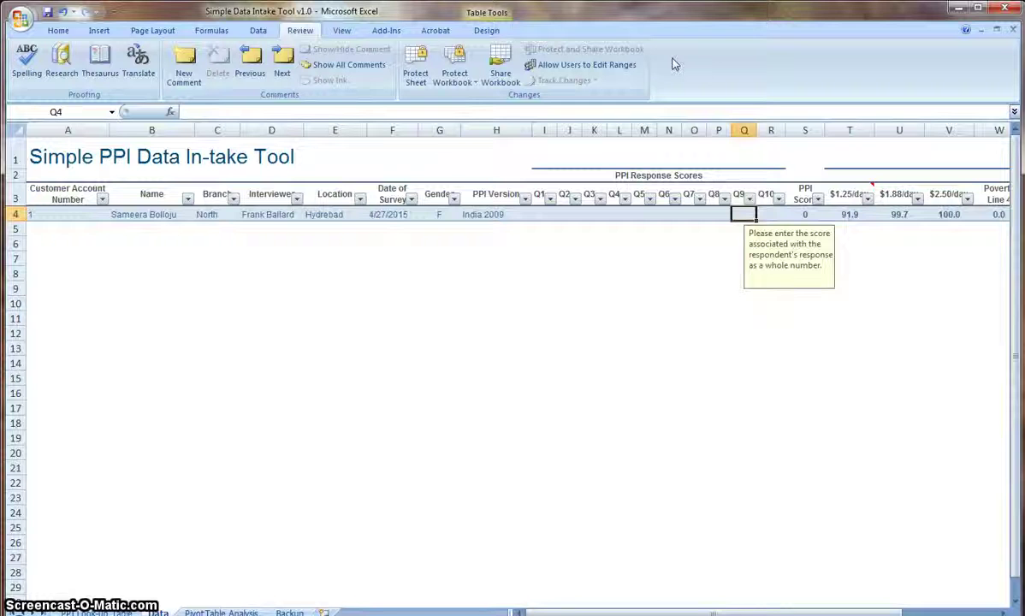
key(Left)
key(Left)
key(Left)
key(Left)
key(Left)
key(Left)
key(Left)
key(Left)
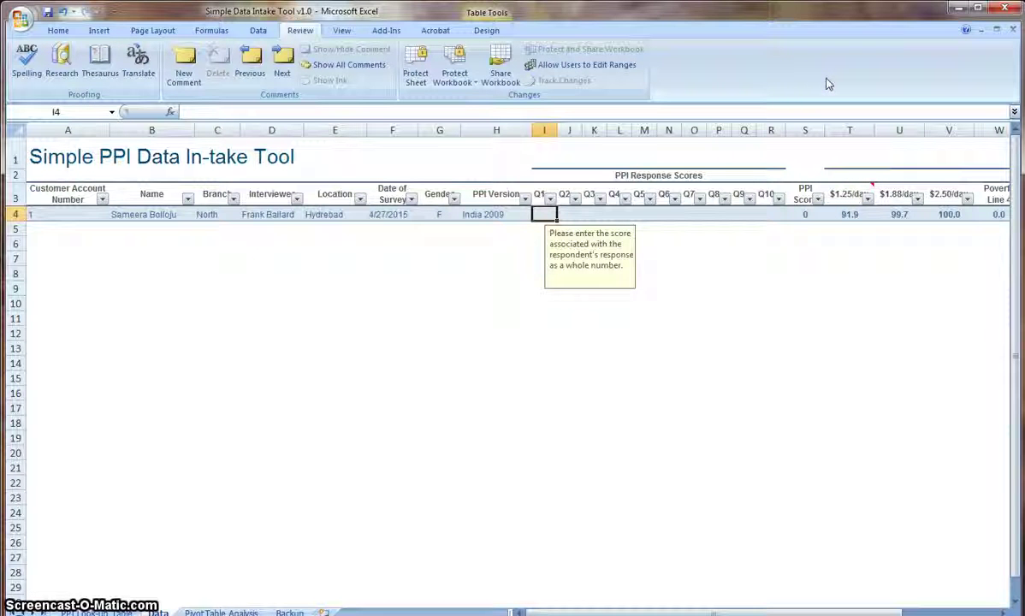
text(4)
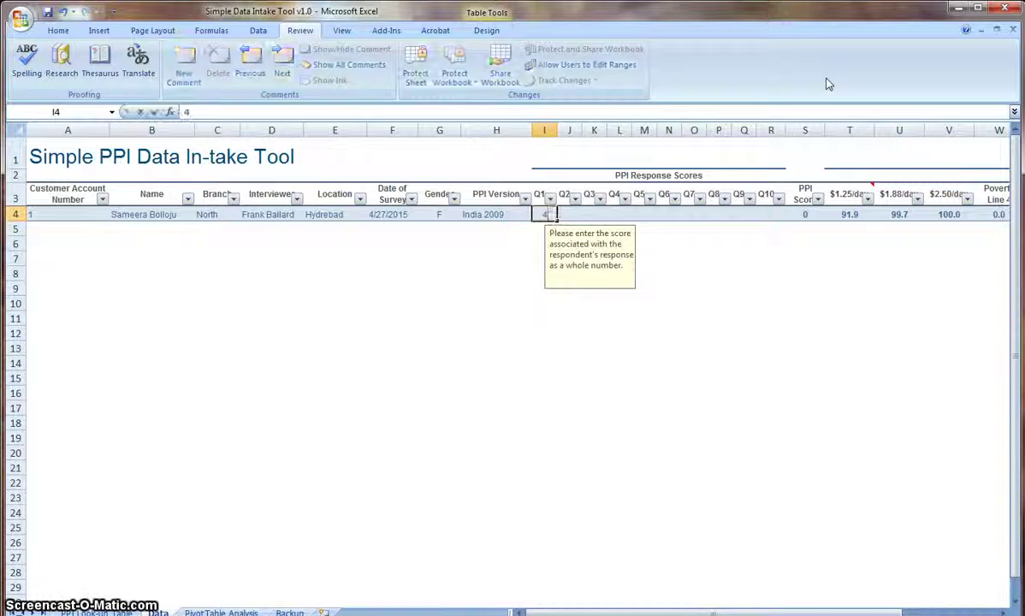
text(	4	5	23	3	3	)
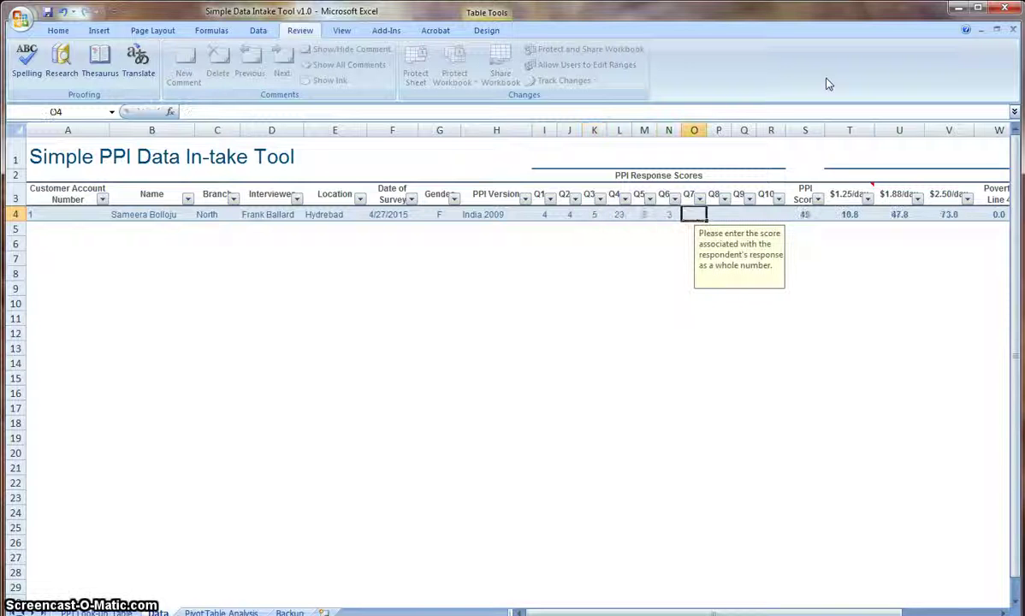
key(BackSpace)
key(BackSpace)
key(BackSpace)
key(BackSpace)
text(6	3	6	4	3	4)
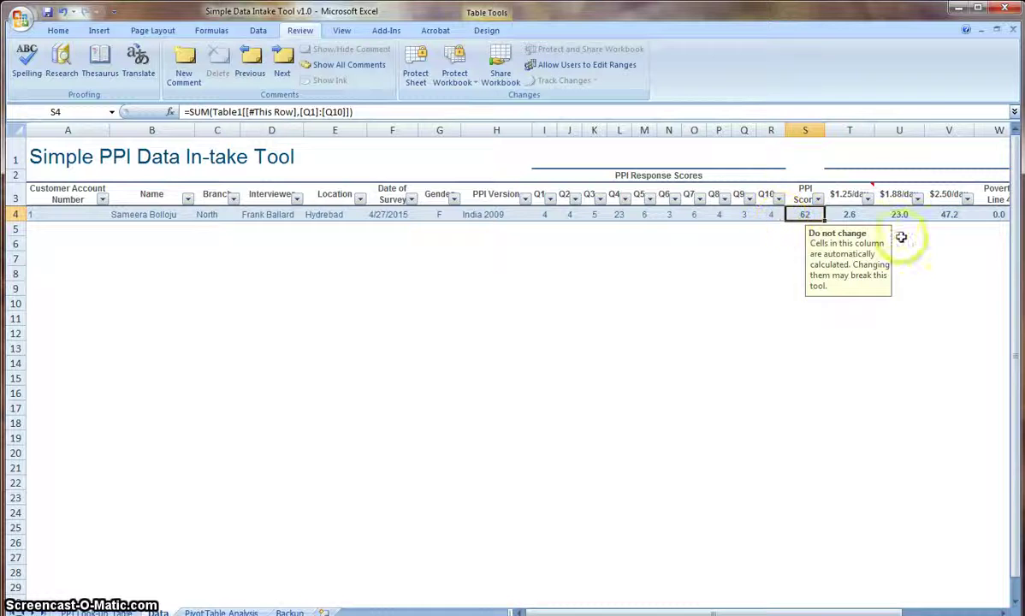
click(847, 196)
key(Right)
key(Right)
key(Right)
key(Right)
key(Right)
key(Right)
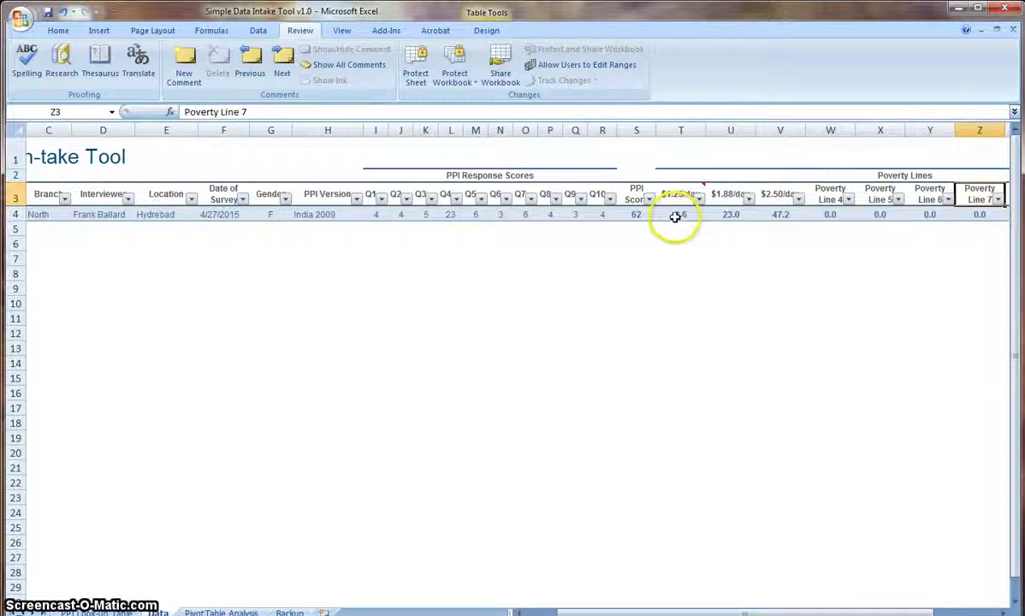
drag(676, 214, 793, 216)
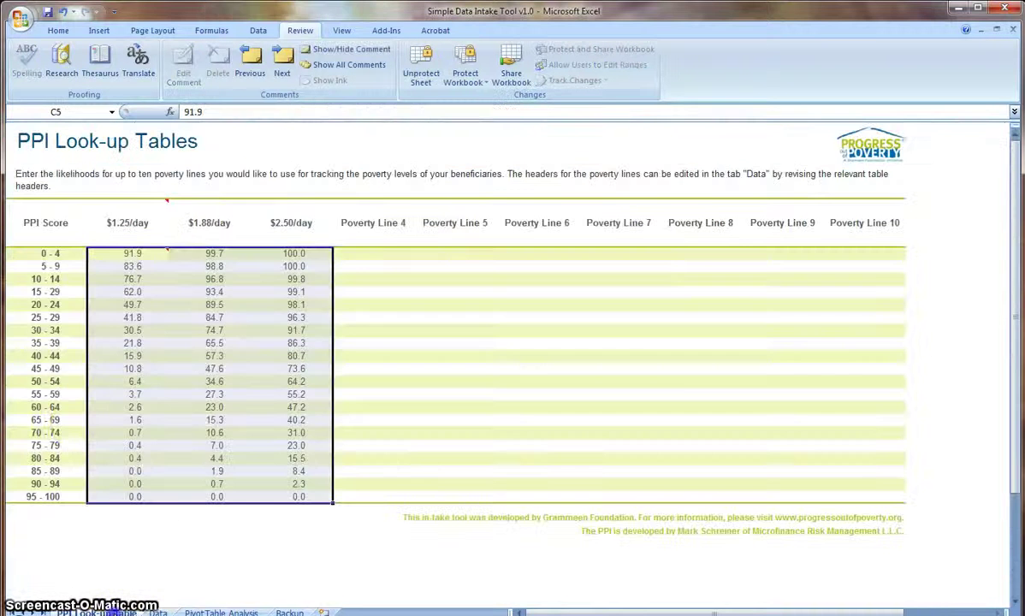
click(95, 613)
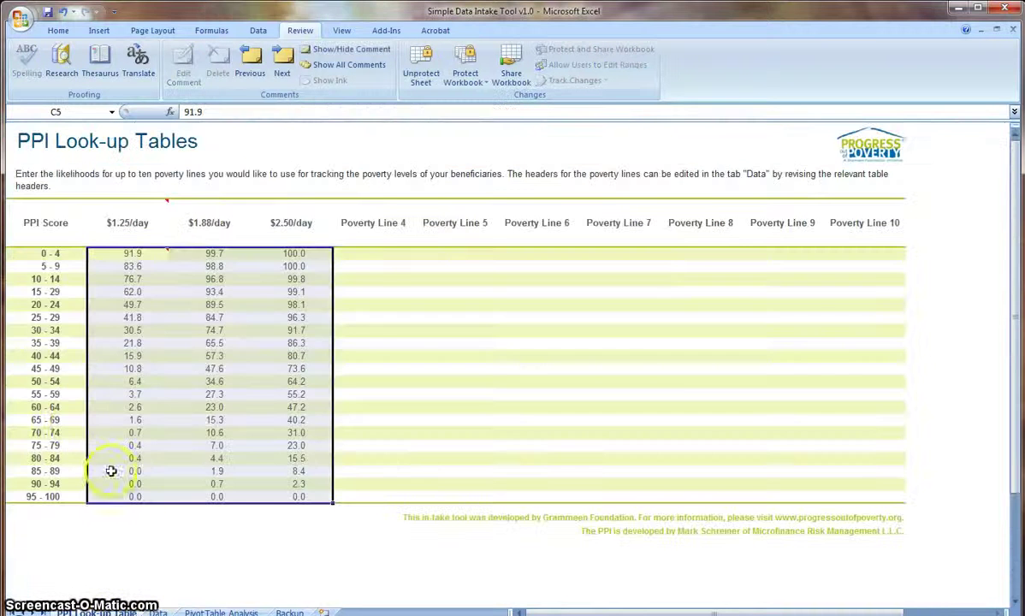
click(110, 408)
drag(288, 407, 128, 407)
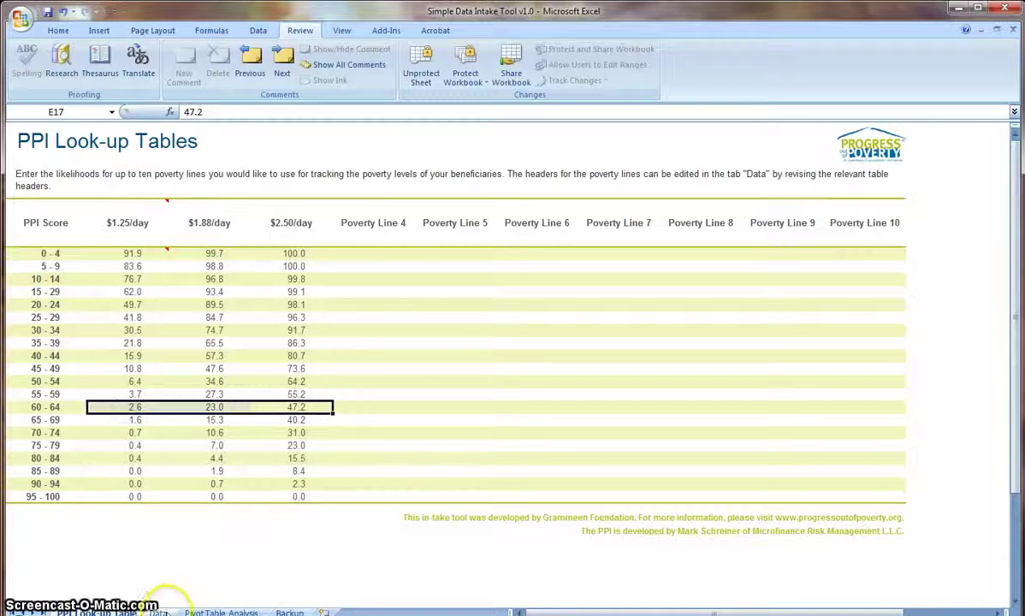
click(158, 611)
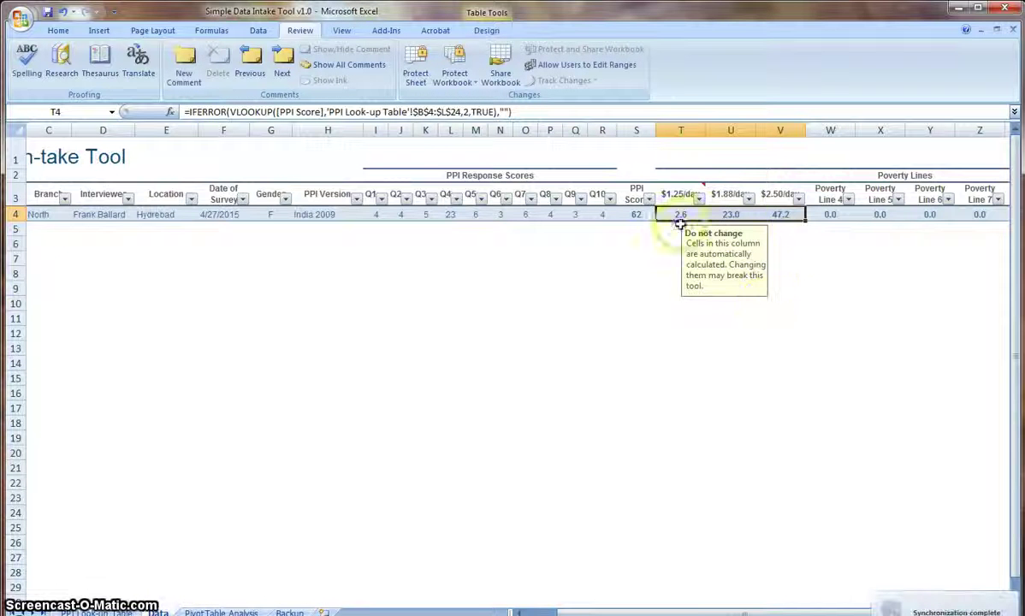
click(820, 215)
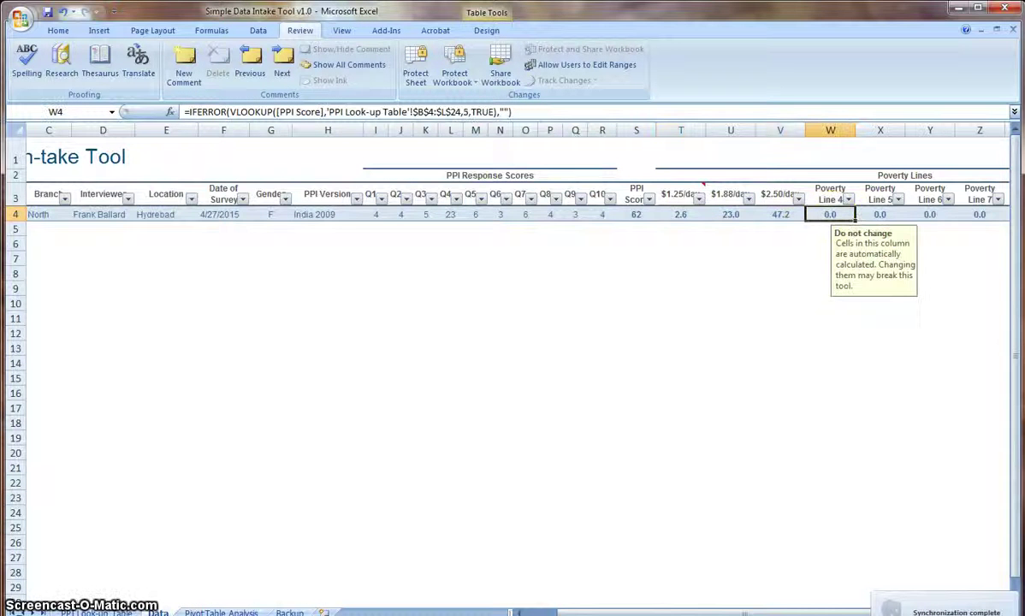
key(Right)
key(Right)
key(Right)
key(Right)
key(Right)
key(Right)
key(Right)
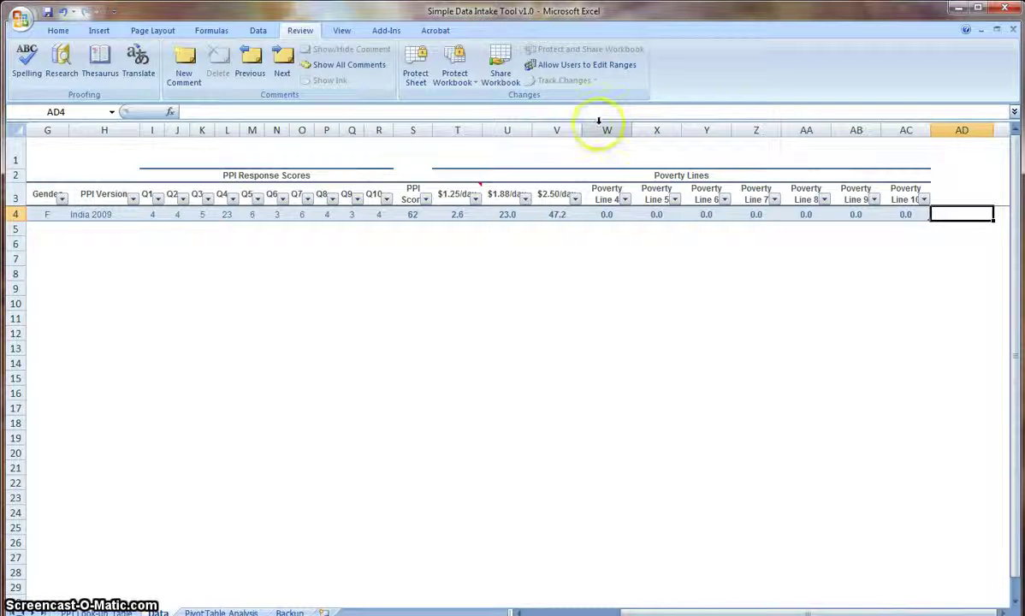
Delete the Poverty Line 4 through 10 columns so the table ends at $2.50/day.
drag(603, 129, 908, 124)
right_click(907, 124)
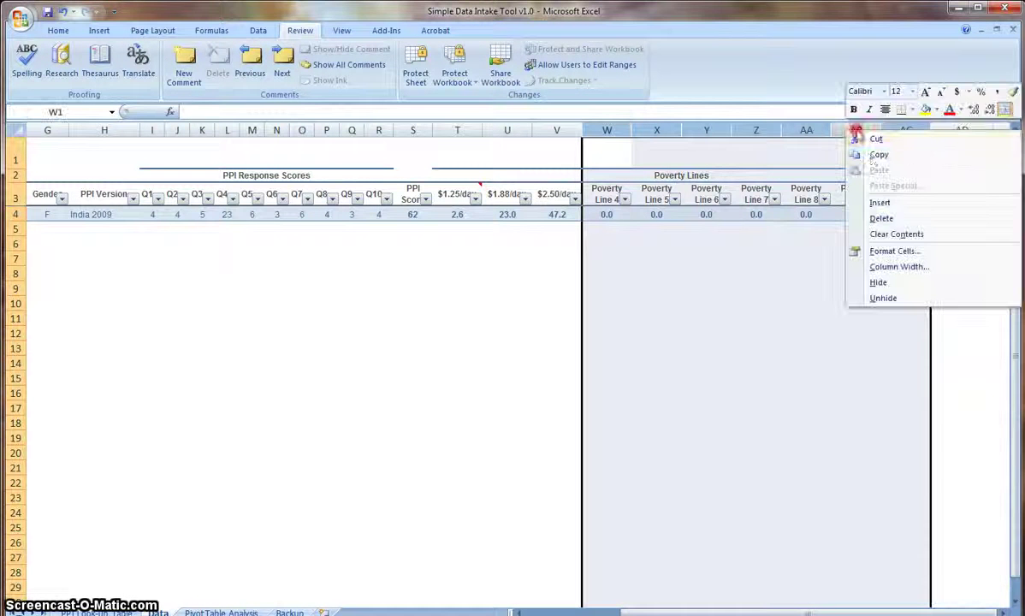
click(881, 215)
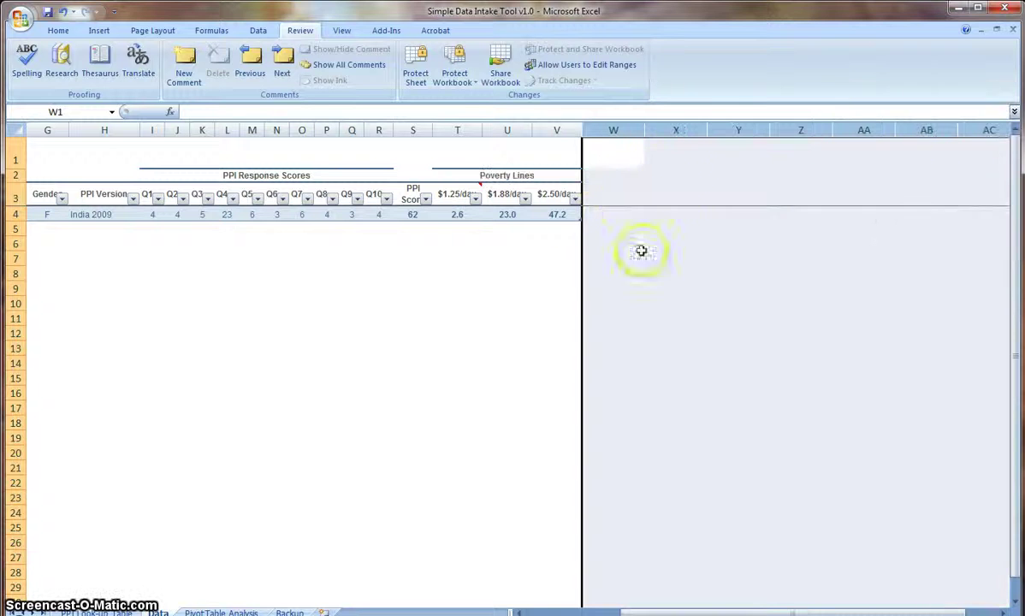
click(628, 154)
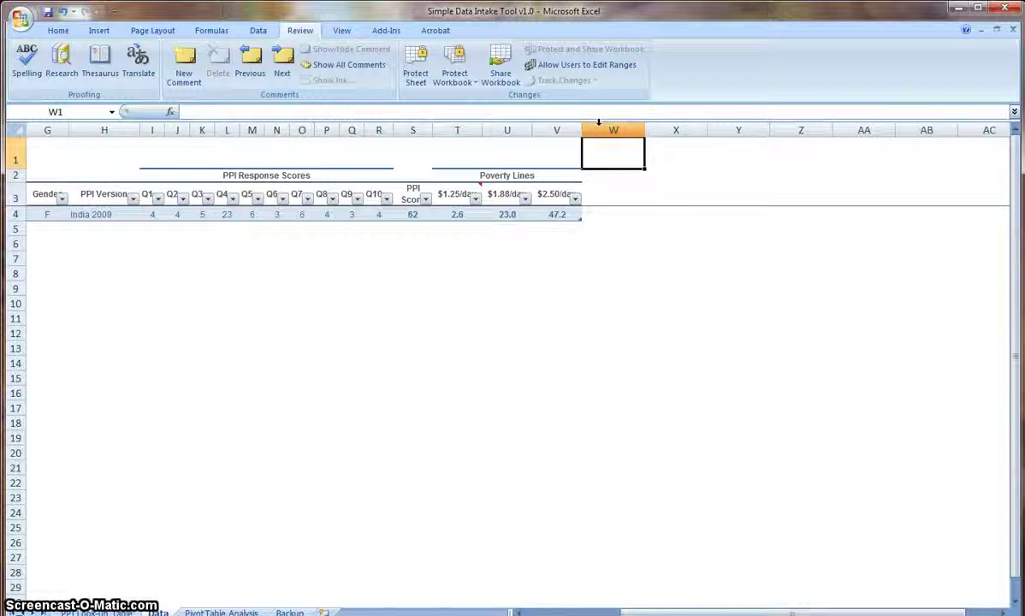
click(606, 178)
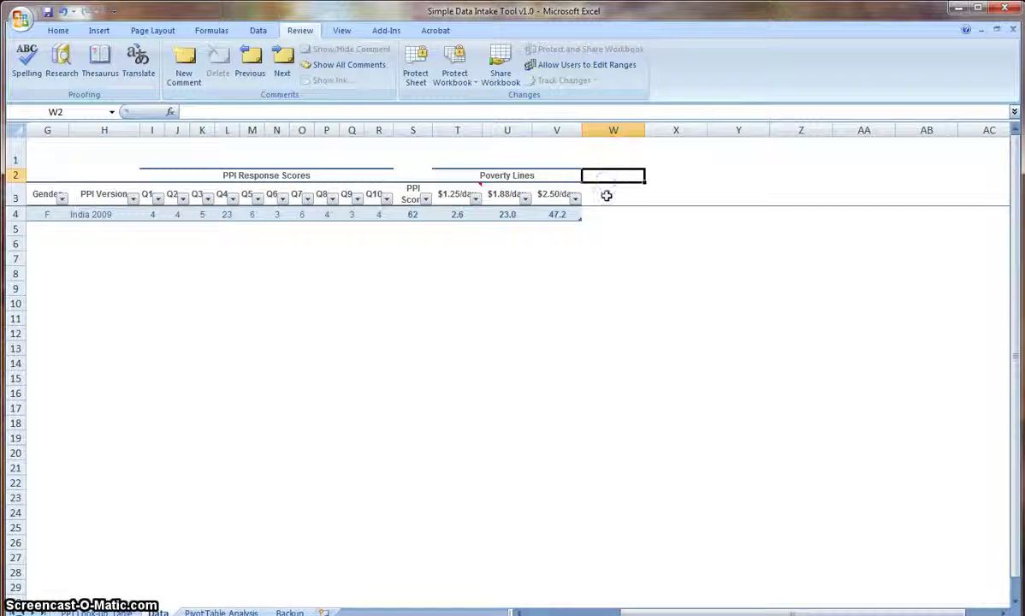
click(604, 193)
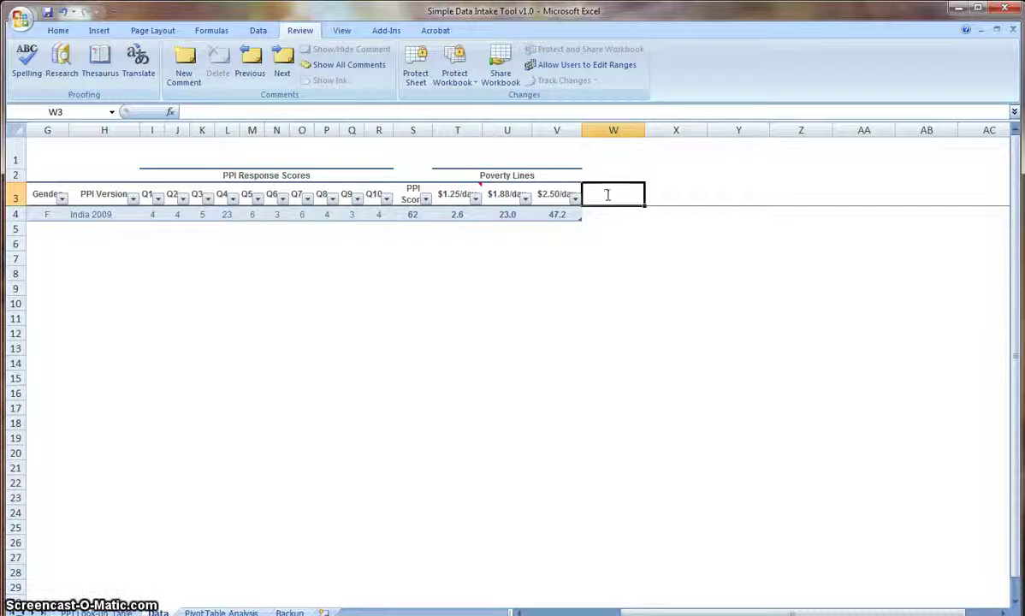
Add a 'Food Security' header in W3 next to the $2.50/day column.
text(FFS)
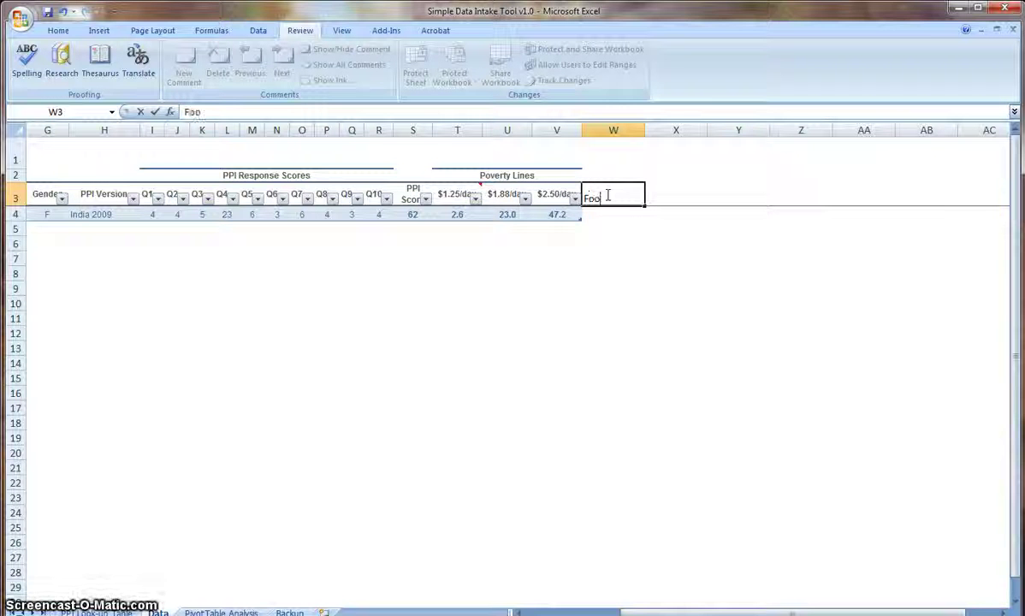
text(urity)
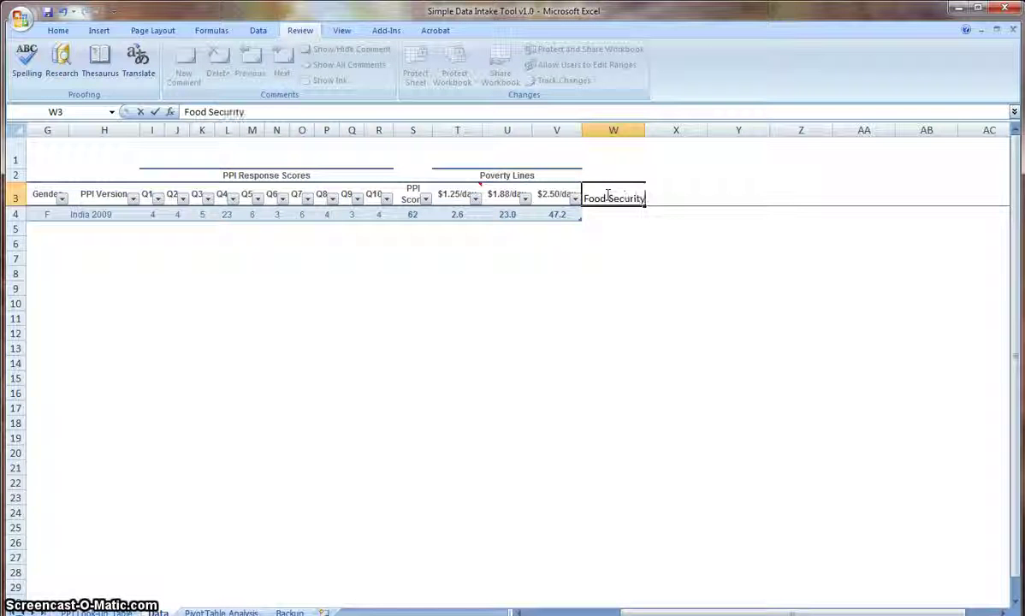
key(Return)
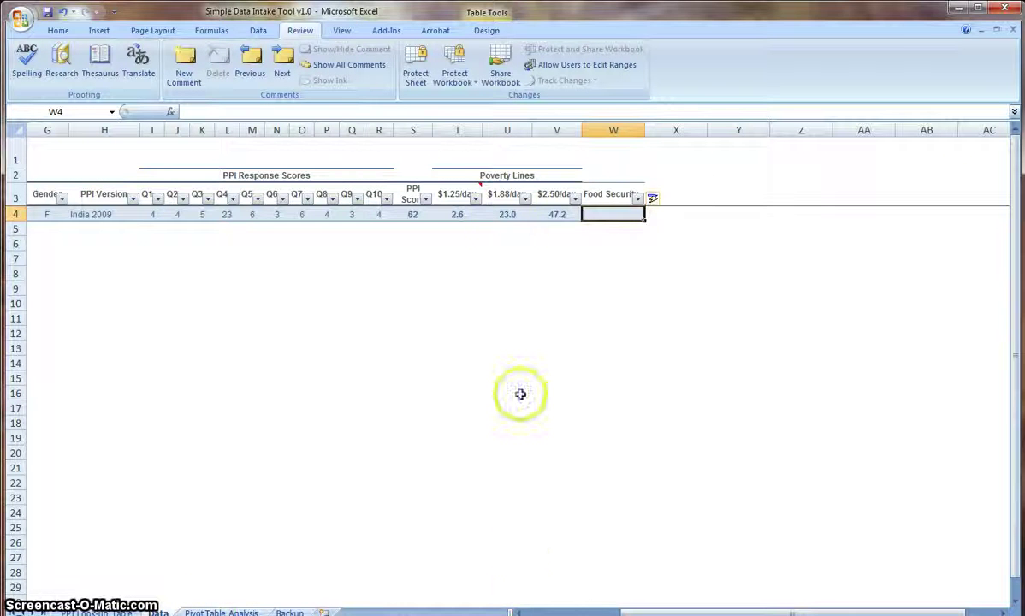
click(507, 214)
key(Left)
key(Left)
key(Left)
key(Left)
key(Left)
key(Left)
key(Left)
key(Left)
key(Left)
key(Left)
key(Left)
key(Left)
key(Left)
key(Left)
key(Left)
key(Left)
key(Left)
key(Left)
key(Left)
key(Left)
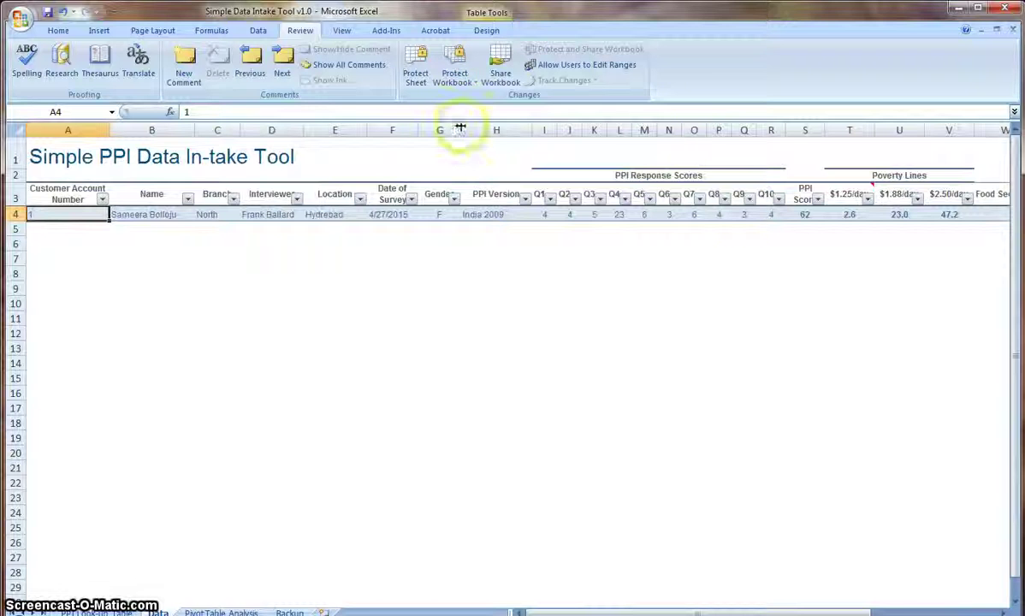
click(818, 199)
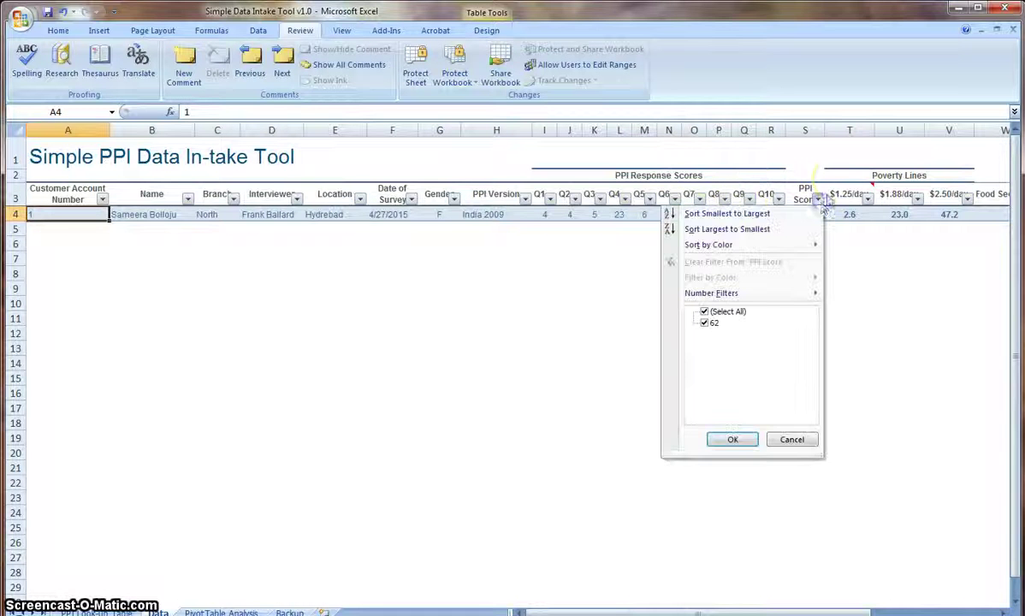
click(868, 232)
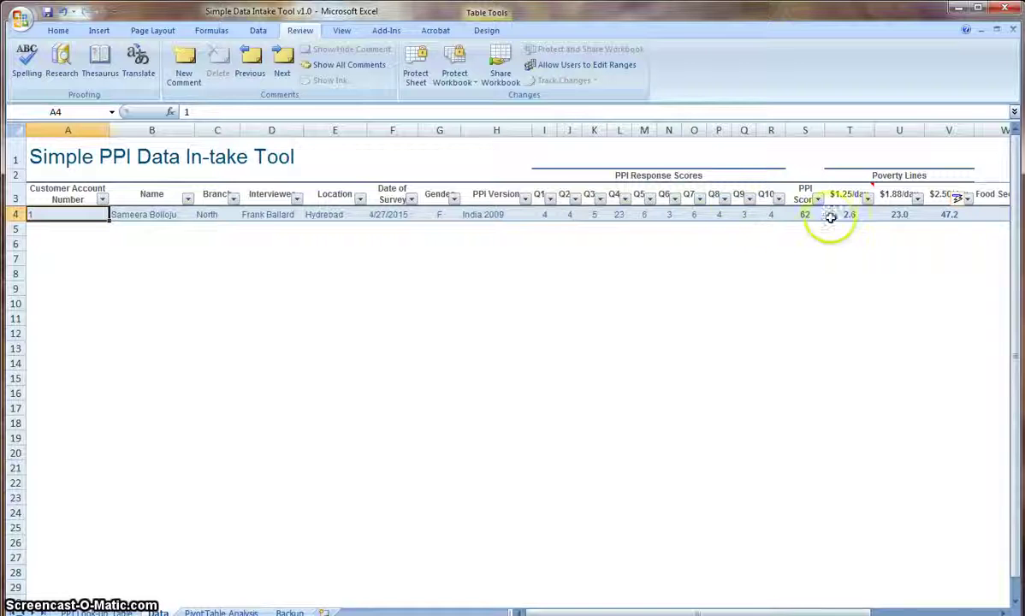
click(805, 214)
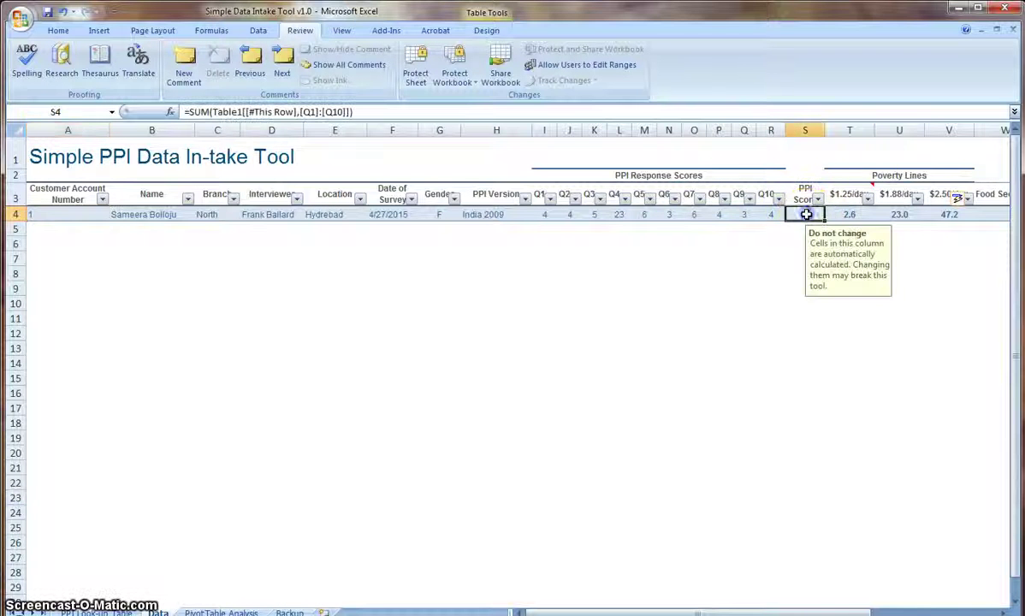
drag(838, 216, 905, 214)
double_click(810, 214)
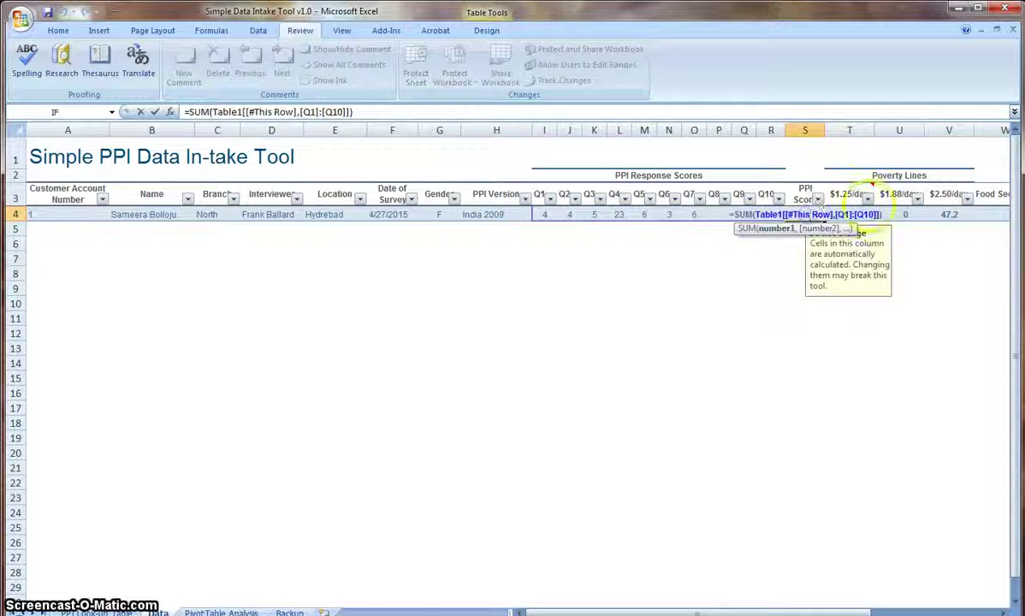
text(rt)
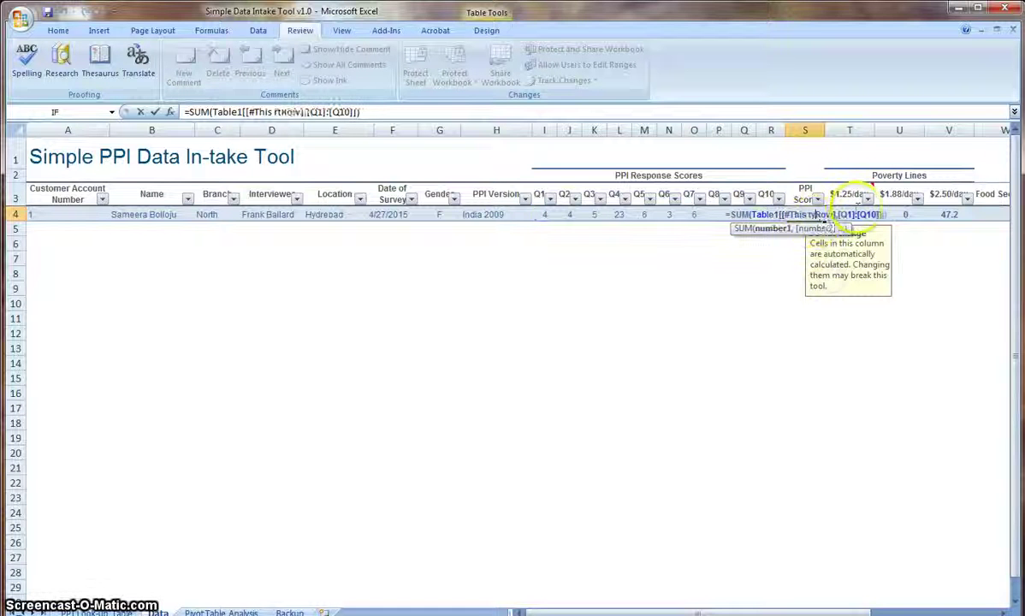
text(y)
key(Return)
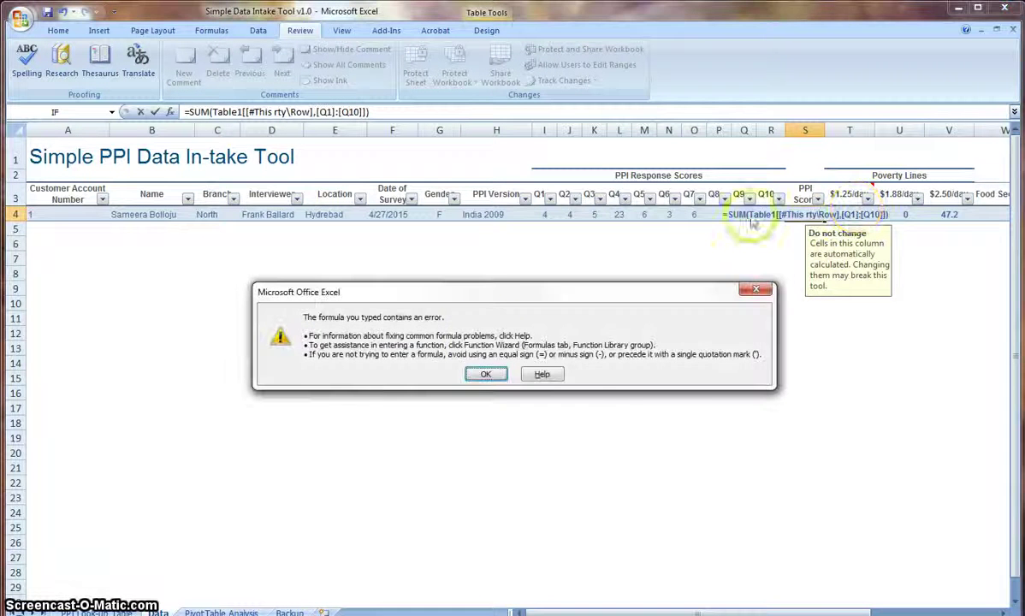
click(485, 374)
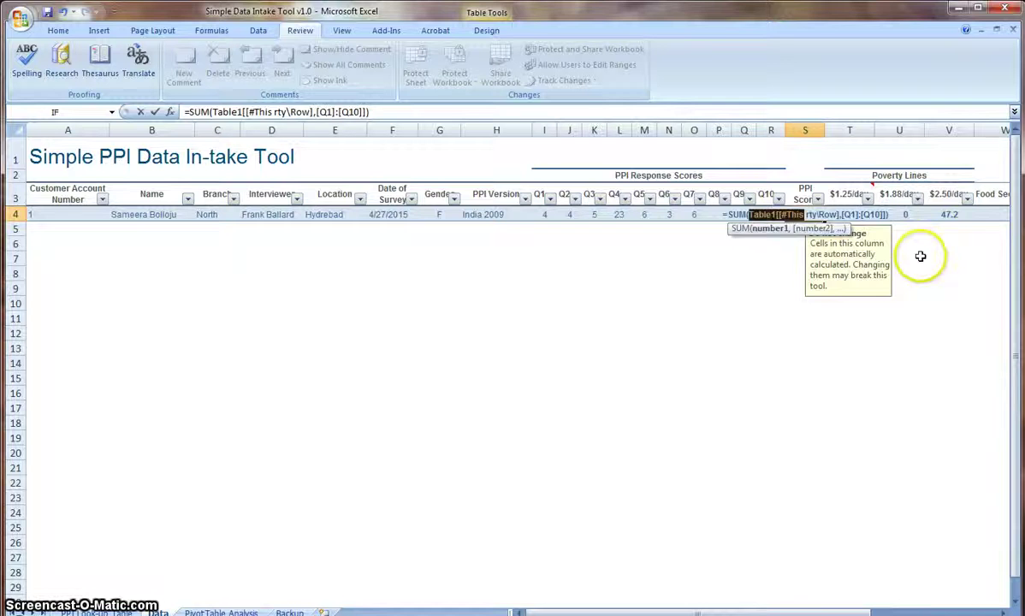
key(Escape)
click(942, 245)
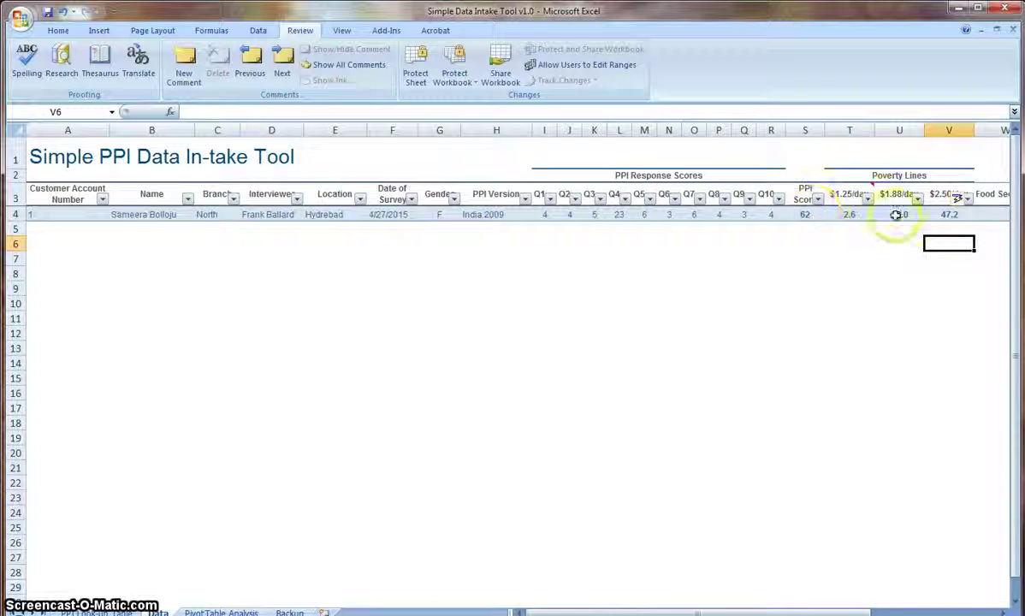